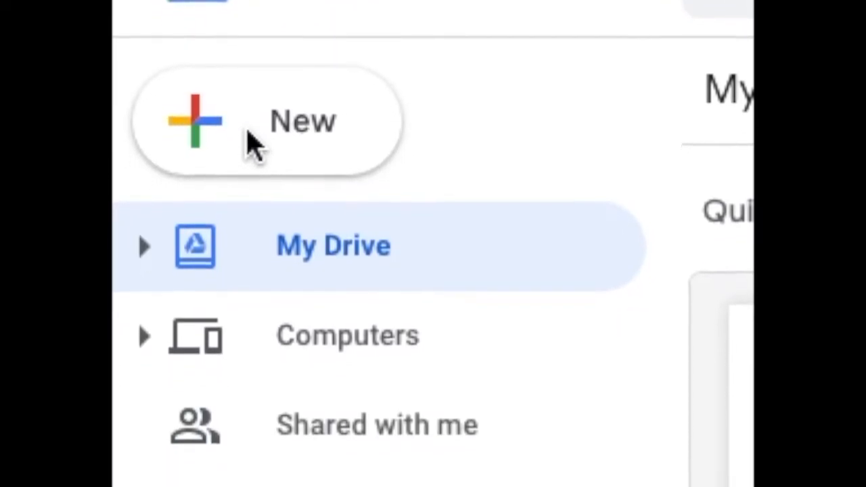
# Create a new Google Docs document and name it "The best ever"
pyautogui.click(254, 102)
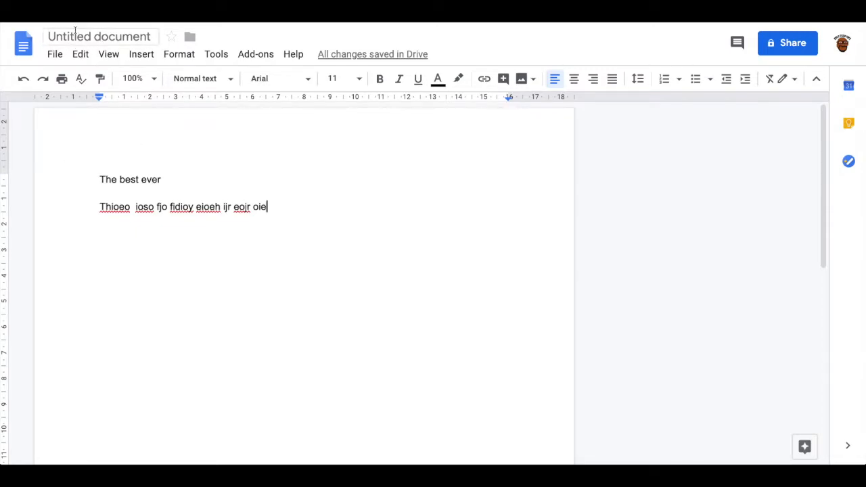
pyautogui.click(76, 35)
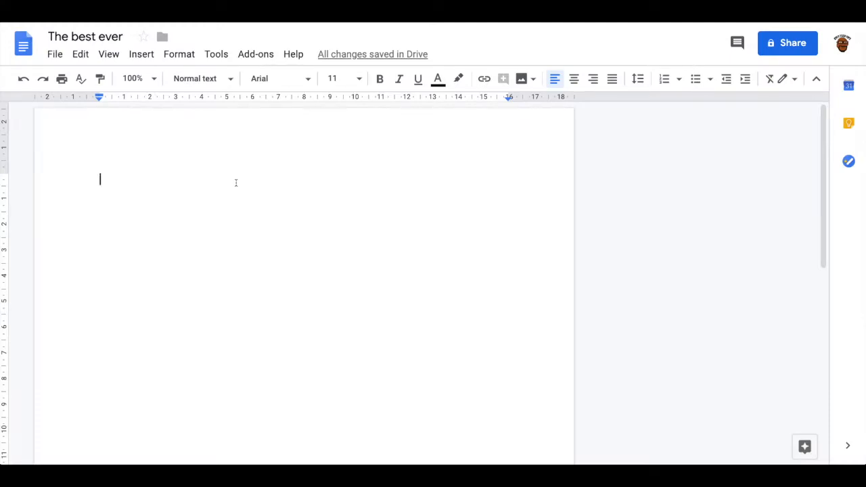
# Start voice typing with its microphone box moved beside the page, dictate a paragraph of text, and stop the dictation
pyautogui.click(214, 56)
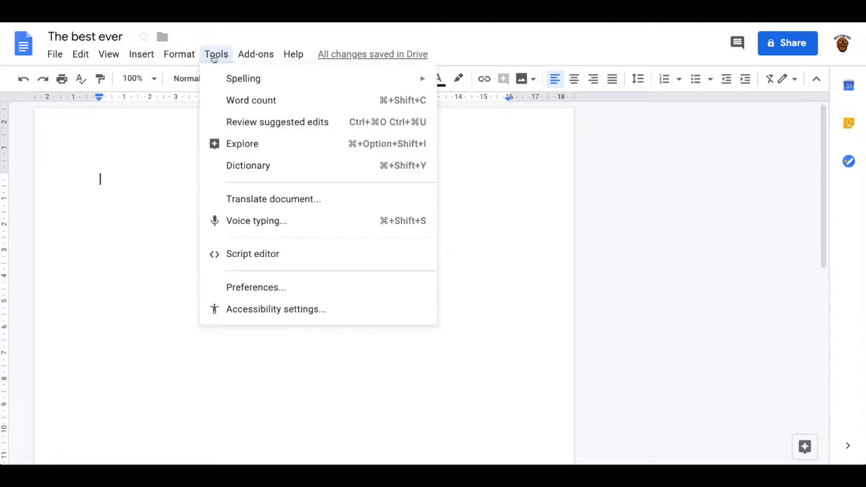
pyautogui.click(238, 223)
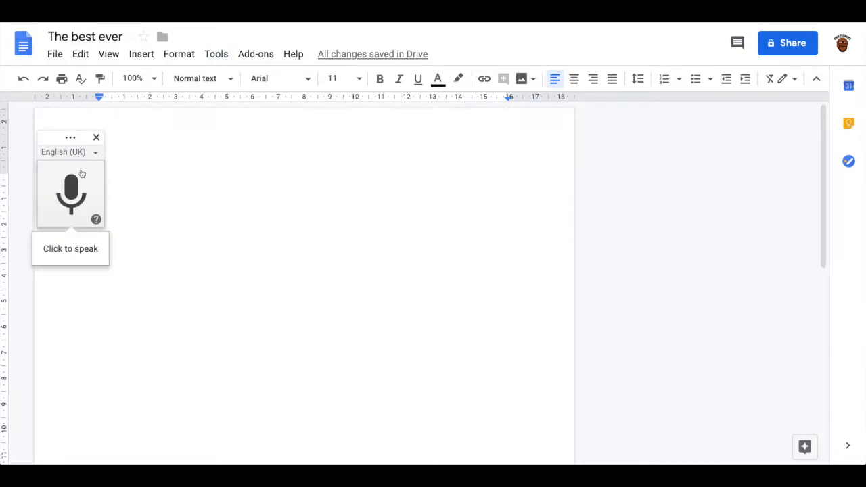
pyautogui.moveTo(72, 137); pyautogui.dragTo(677, 120)
pyautogui.click(675, 177)
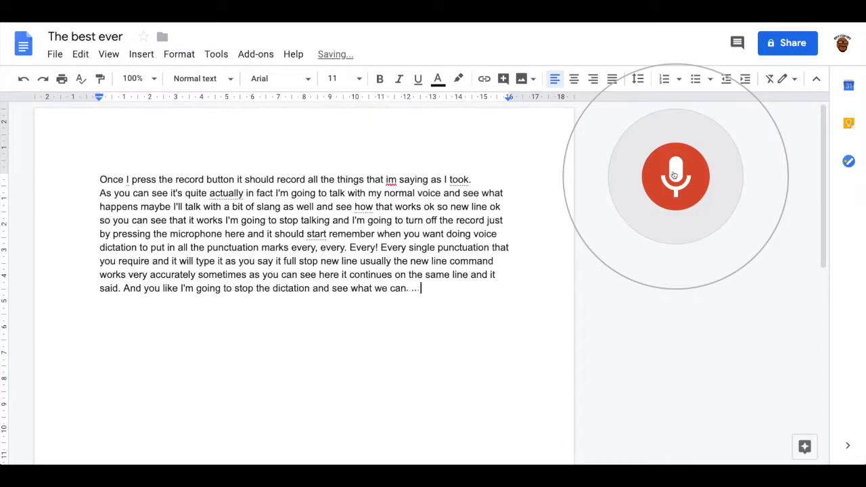
pyautogui.click(674, 176)
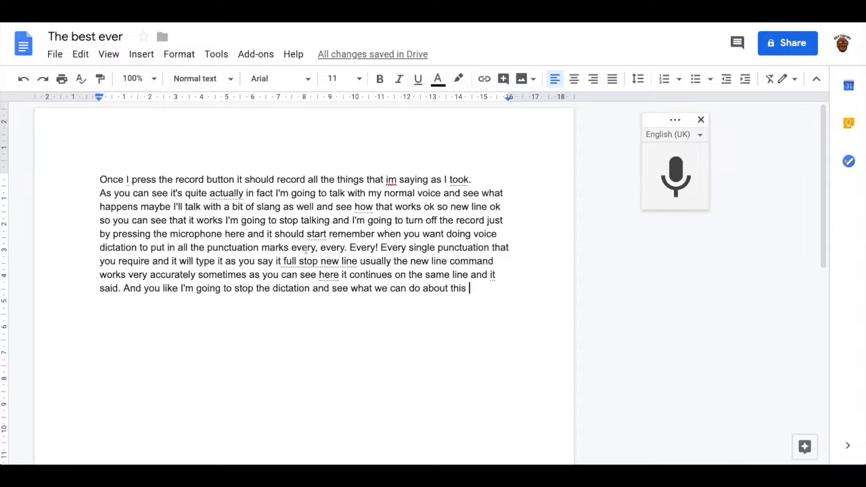
# Accept the suggested corrections in the dictated text: a full stop with line break for "full stop new line", "accurate" for "actually", "talk" for "took"
pyautogui.rightClick(313, 264)
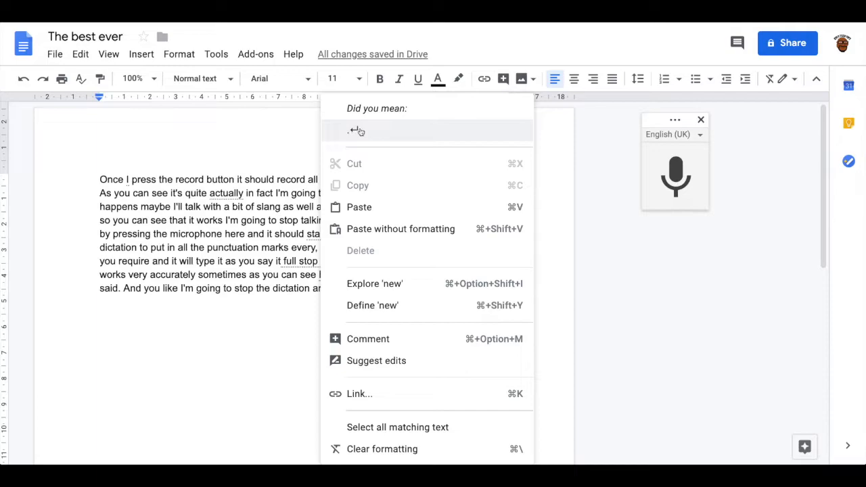
pyautogui.click(356, 132)
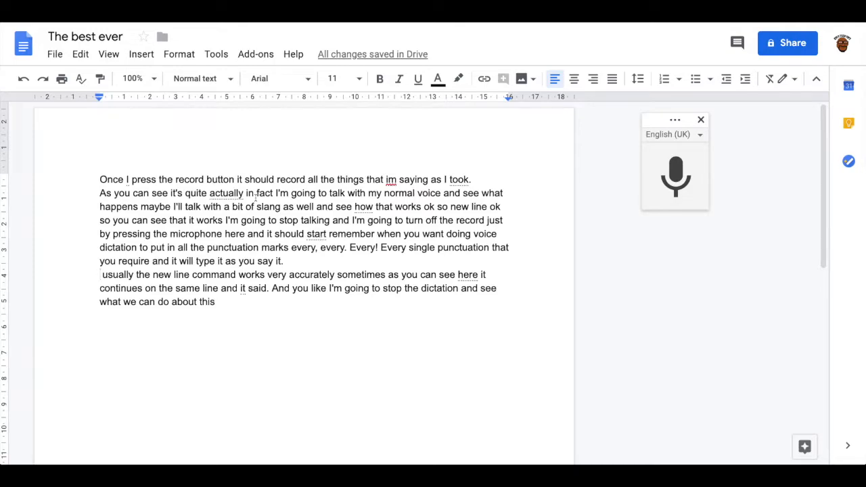
pyautogui.click(234, 195)
pyautogui.rightClick(235, 195)
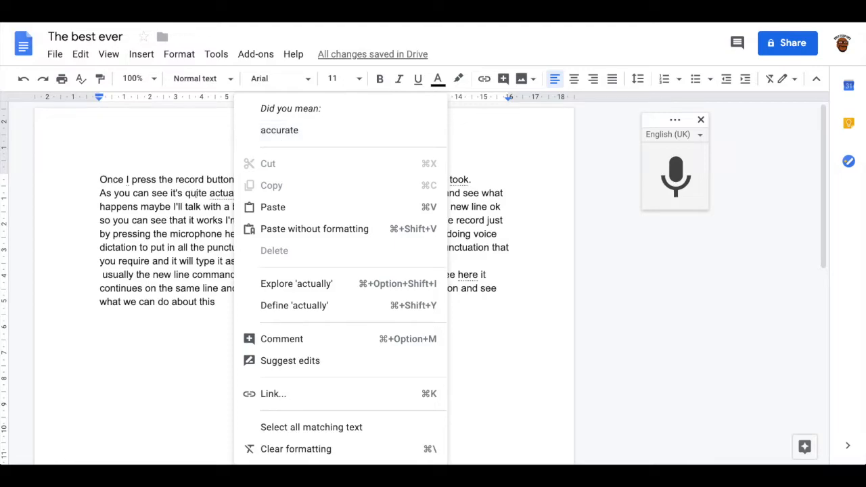
pyautogui.click(289, 131)
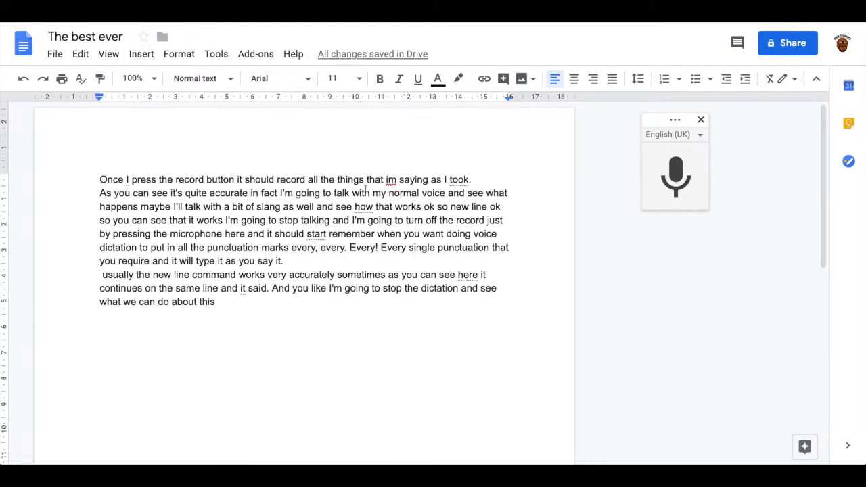
pyautogui.rightClick(458, 180)
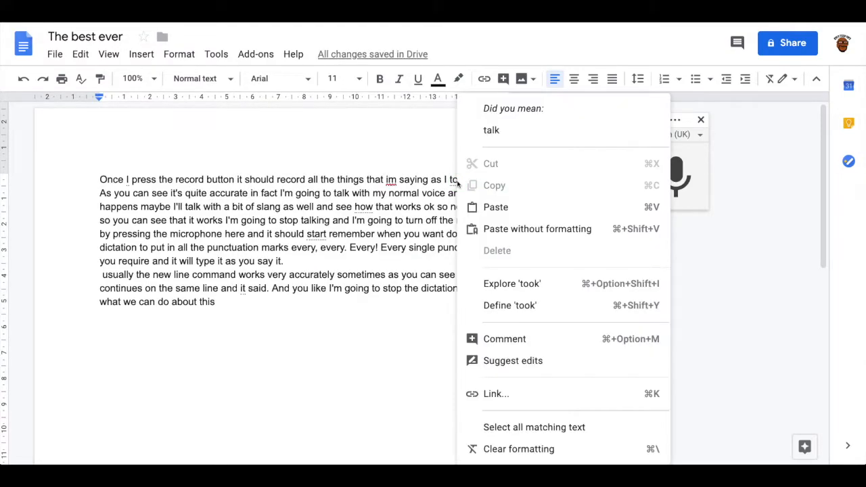
pyautogui.click(492, 130)
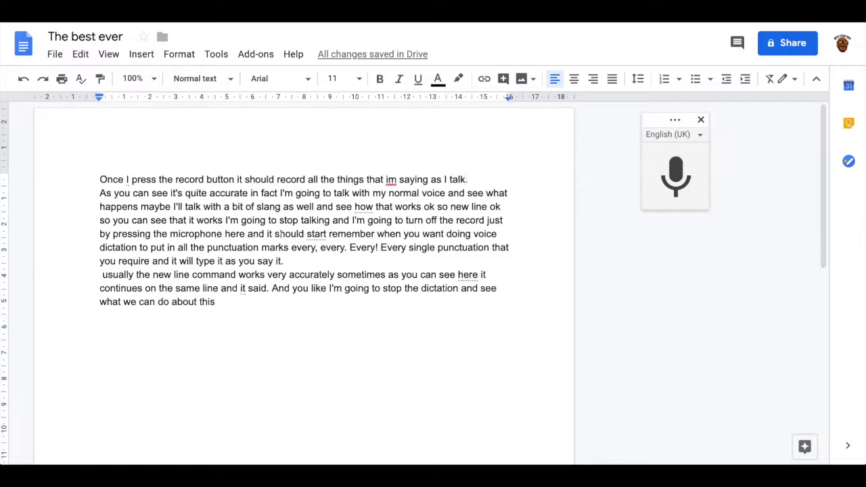
pyautogui.write('.')
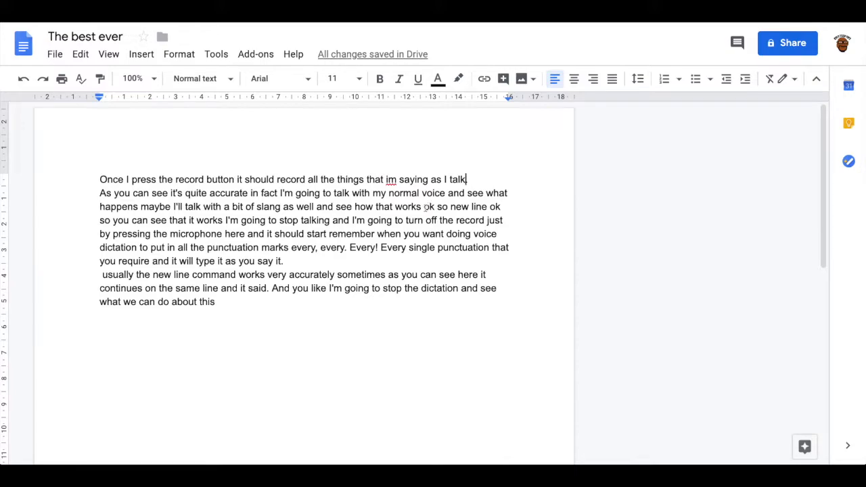
pyautogui.click(217, 55)
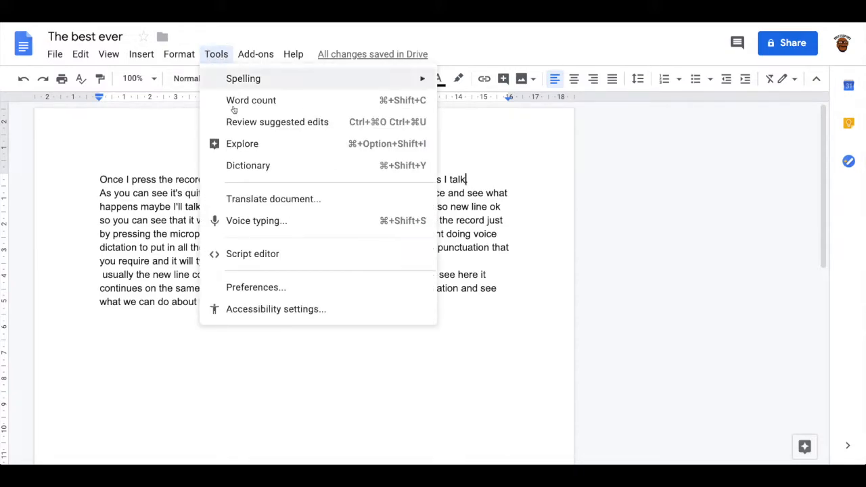
pyautogui.click(238, 145)
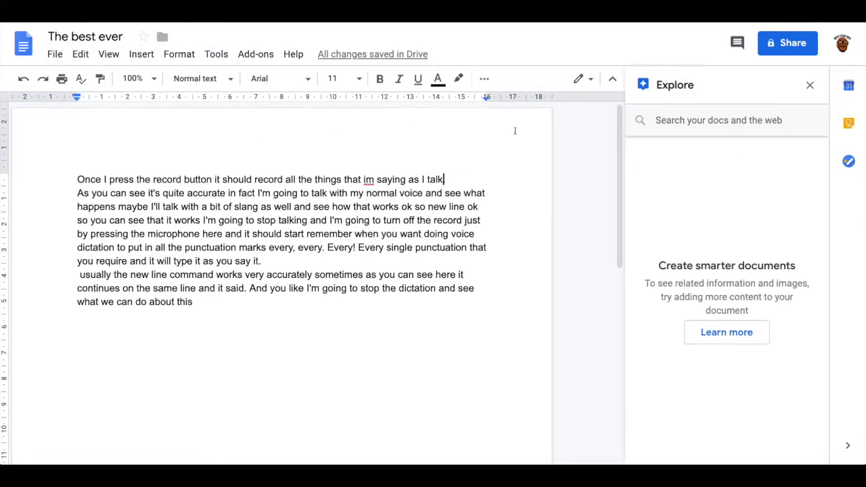
pyautogui.click(811, 86)
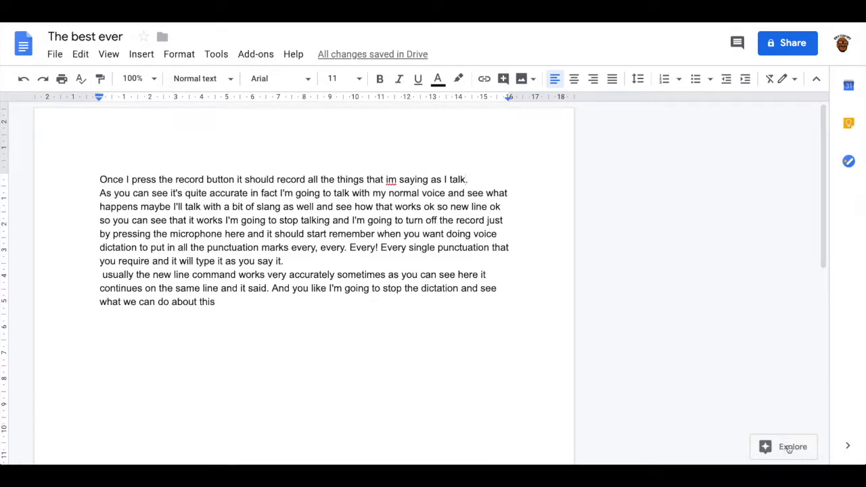
# Search the web for "hats" with Explore and look through the web results
pyautogui.click(766, 449)
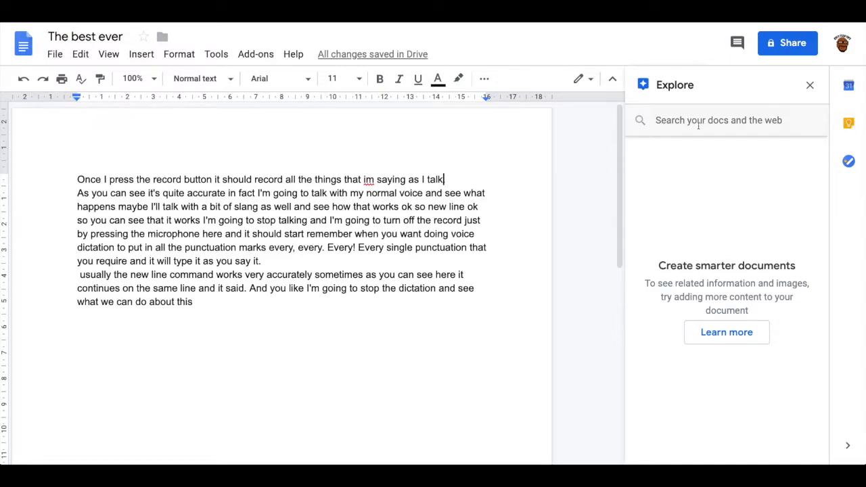
pyautogui.click(698, 126)
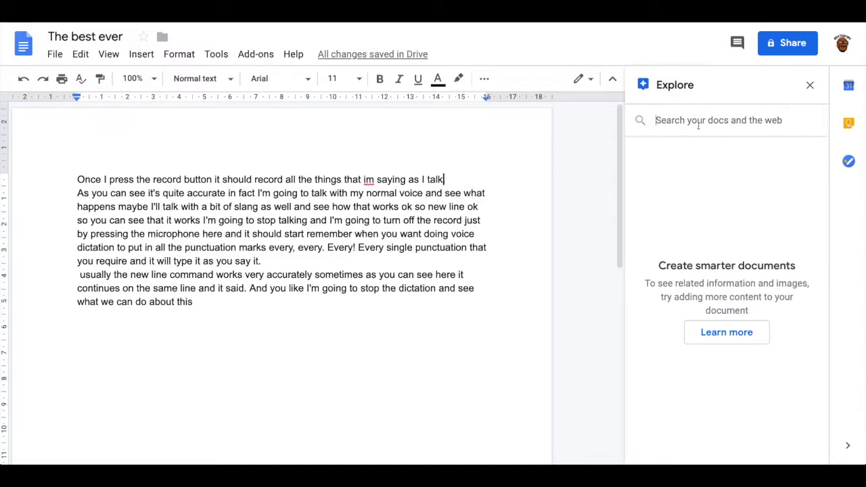
pyautogui.write('hats')
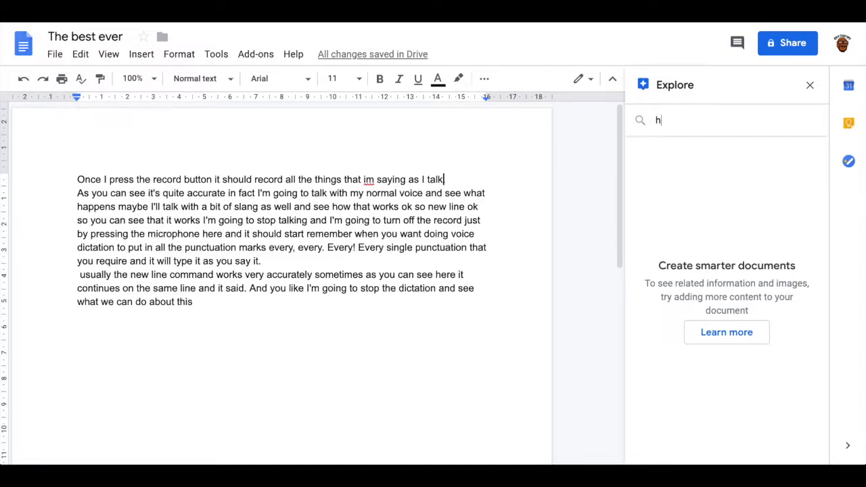
pyautogui.press('Return')
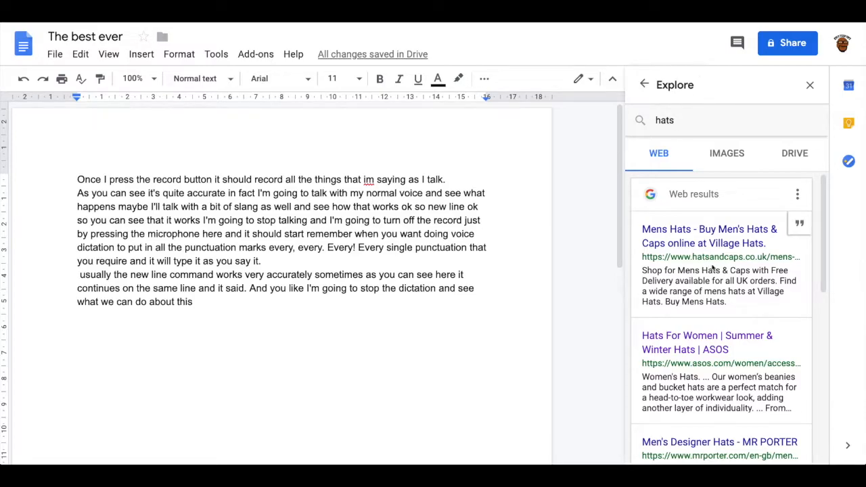
pyautogui.scroll(-5, 712, 268)
pyautogui.scroll(5, 712, 269)
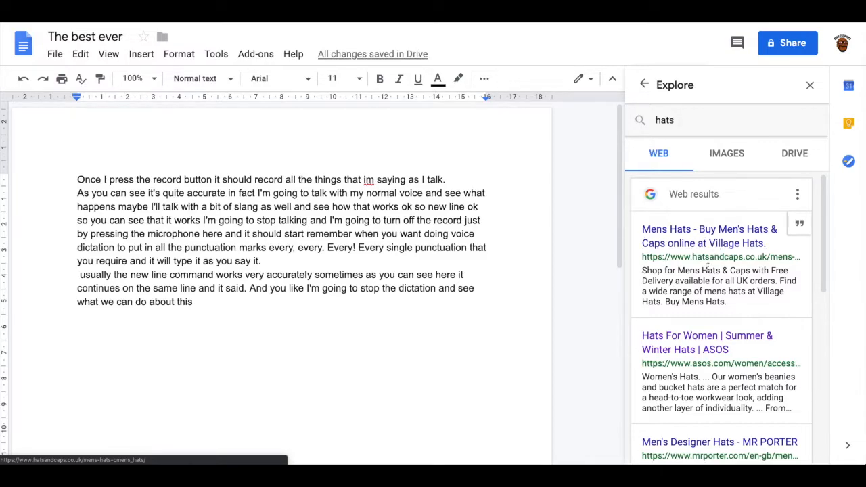
# Copy the first sentence of the Village Hats result below the dictated text and cite that source as a footnote
pyautogui.moveTo(641, 266); pyautogui.dragTo(777, 285)
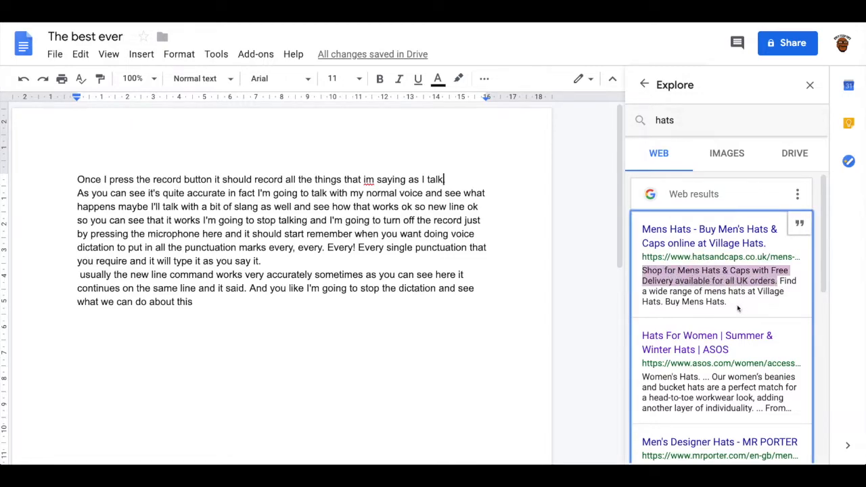
pyautogui.click(238, 315)
pyautogui.write('Shop for Mens Hats & Caps with Free Delivery available for all UK orders.')
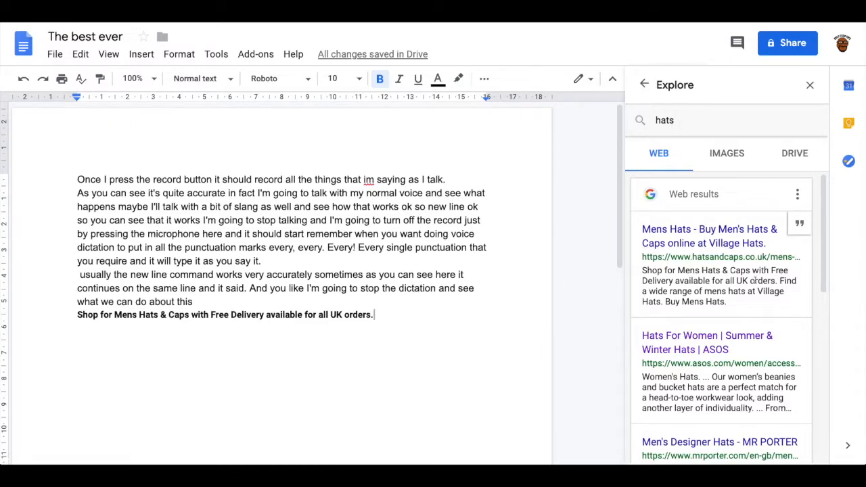
pyautogui.click(801, 225)
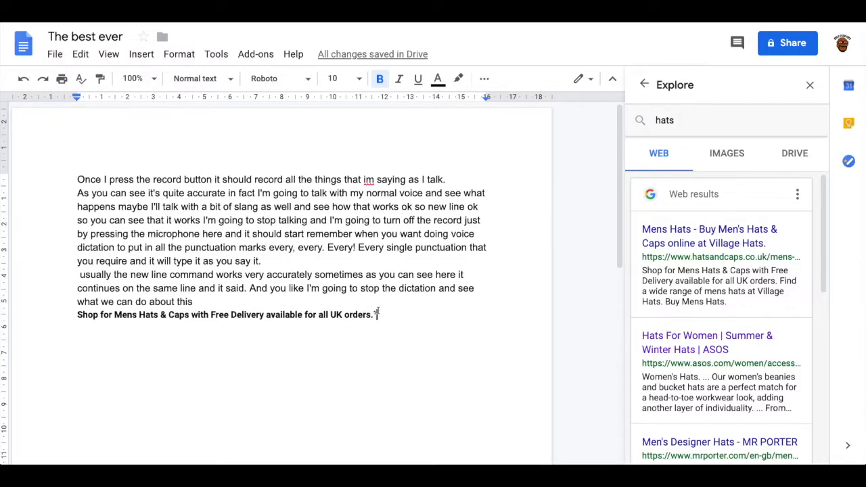
pyautogui.scroll(-10, 389, 294)
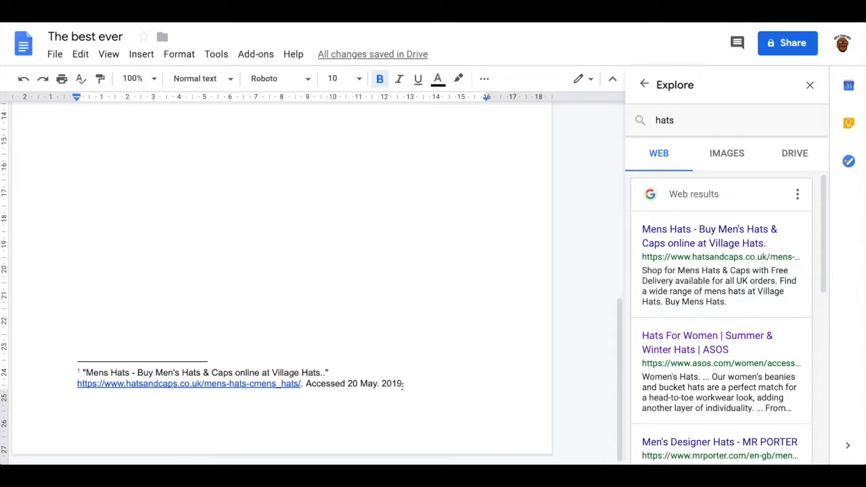
pyautogui.scroll(5, 383, 377)
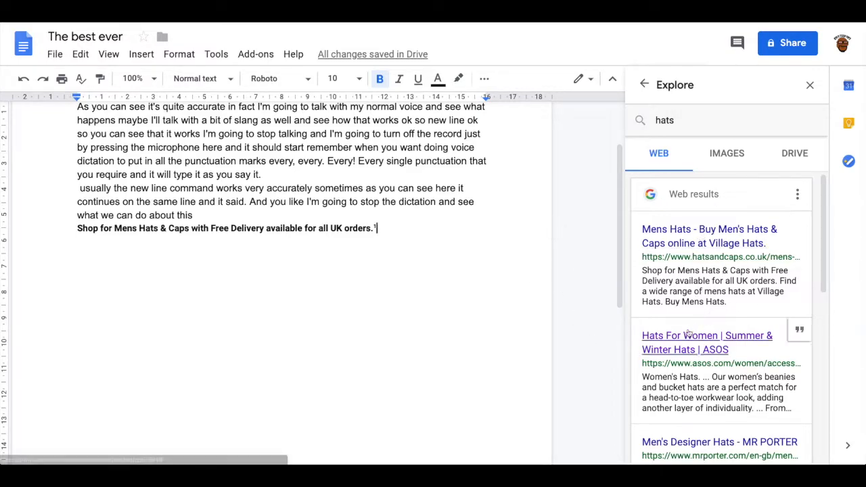
# Insert two images from the hats image results below the pasted sentence: the pile of straw hats and the black and grey felt hats
pyautogui.click(737, 157)
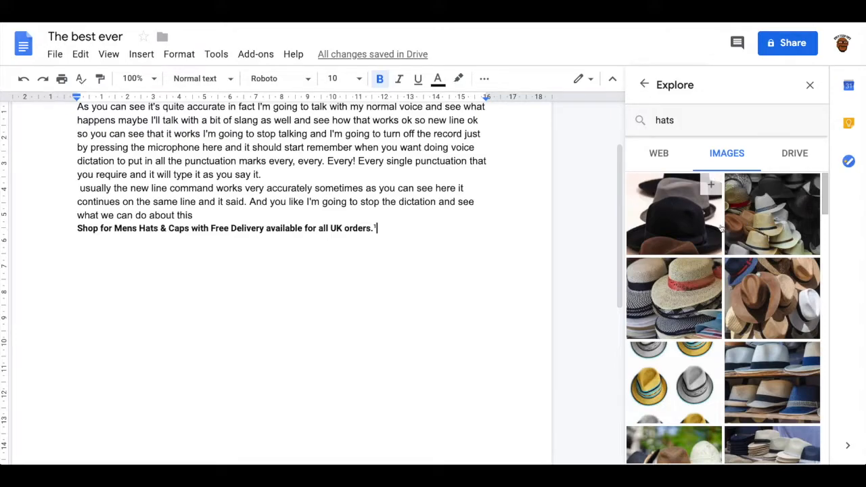
pyautogui.click(765, 227)
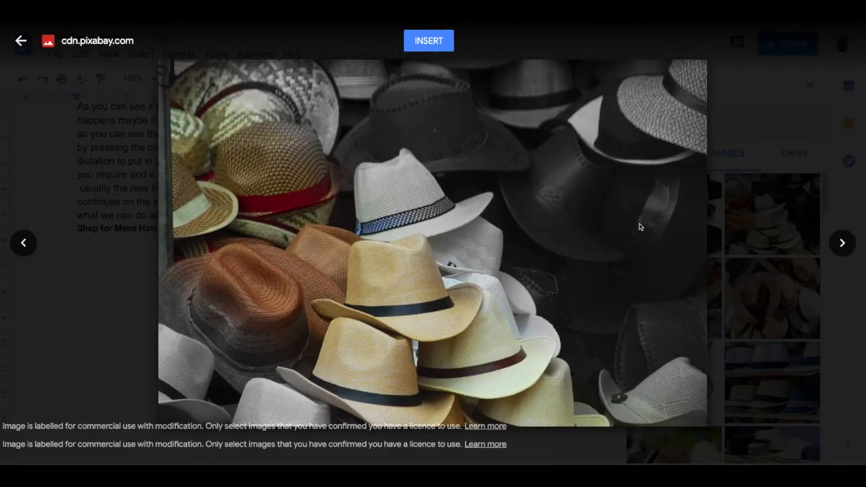
pyautogui.click(440, 47)
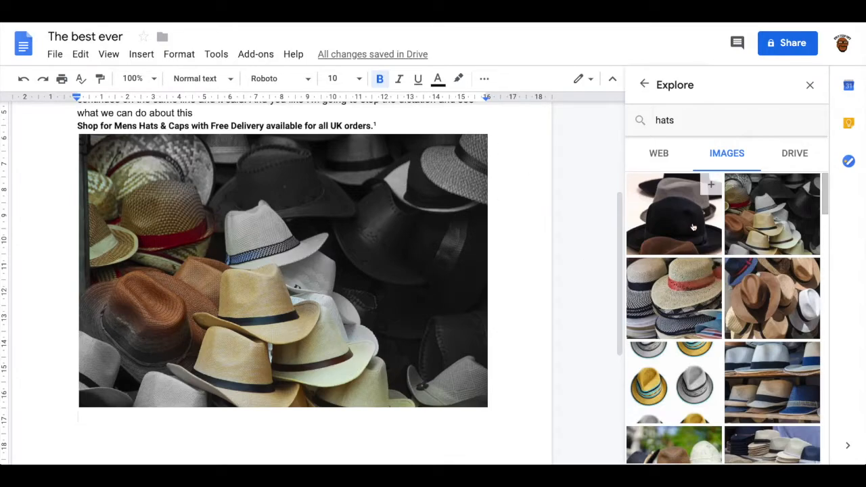
pyautogui.moveTo(686, 223); pyautogui.dragTo(350, 221)
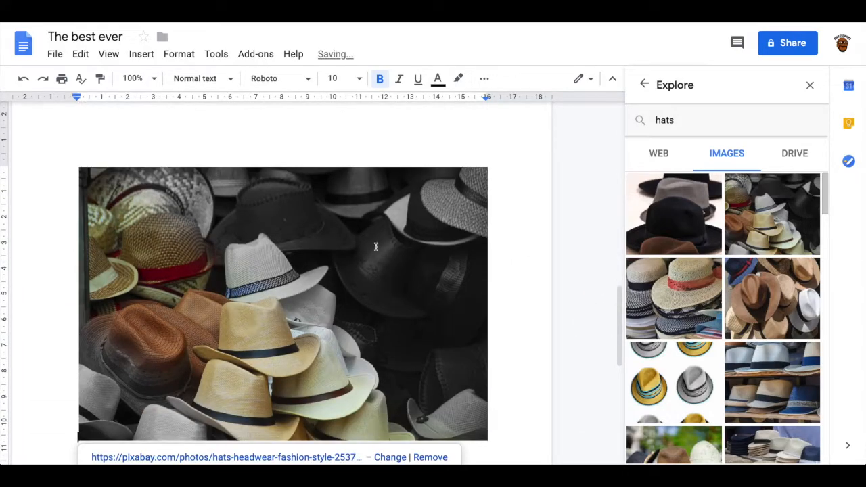
# Set the black and grey felt hats image to wrap text
pyautogui.scroll(-5, 376, 248)
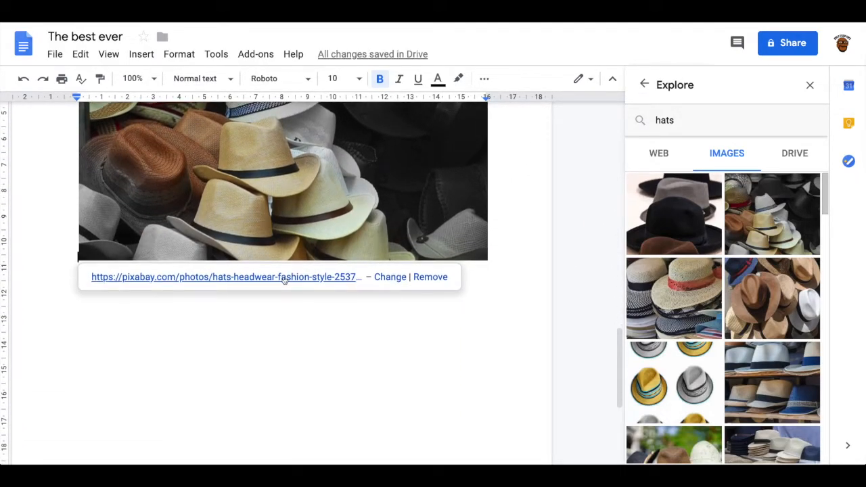
pyautogui.scroll(15, 284, 279)
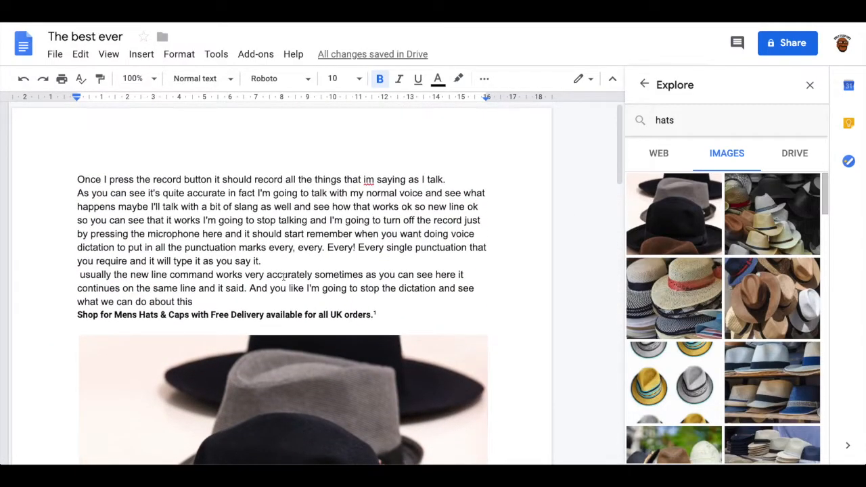
pyautogui.scroll(-4, 284, 277)
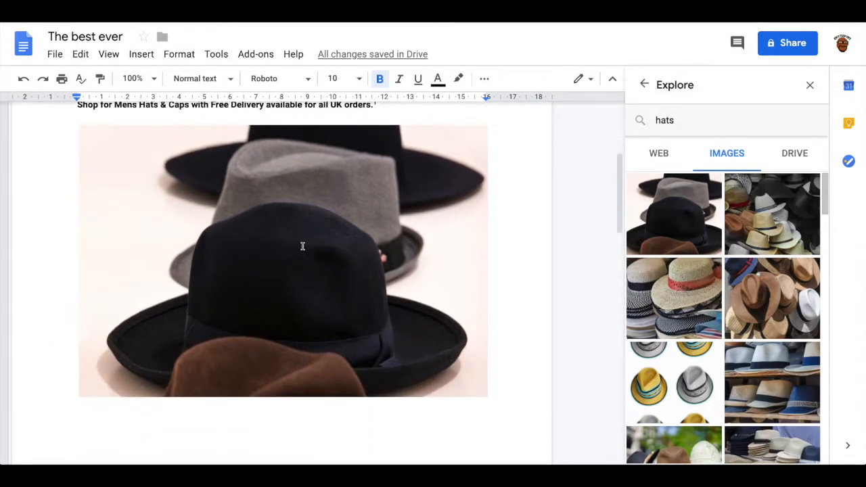
pyautogui.click(303, 248)
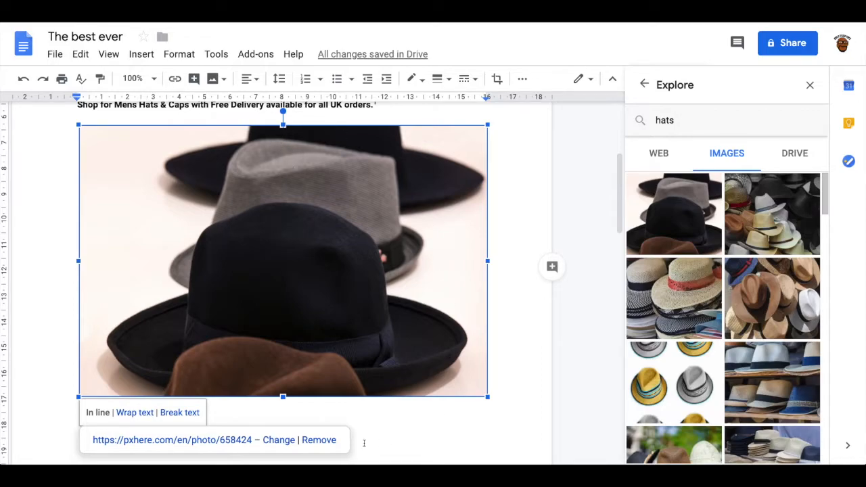
pyautogui.click(134, 413)
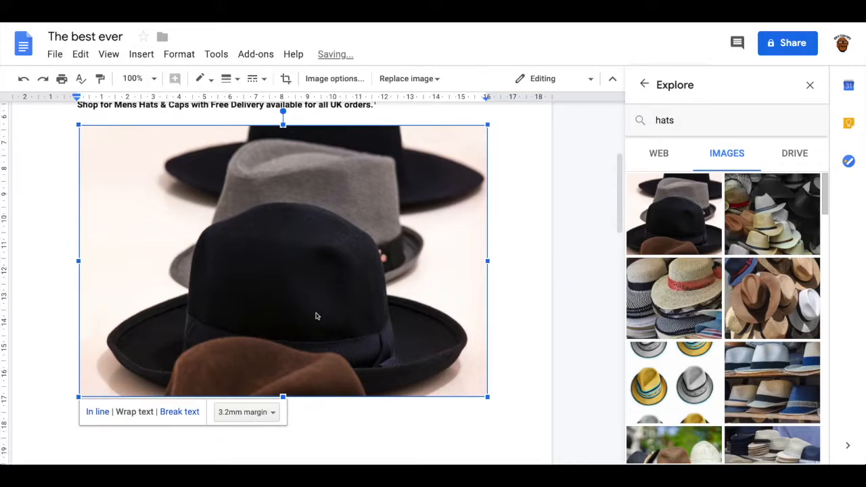
# Move the black and grey felt hats image up into the dictated paragraph, above the pasted Village Hats sentence
pyautogui.scroll(5, 315, 316)
pyautogui.moveTo(304, 333); pyautogui.dragTo(296, 241)
pyautogui.moveTo(296, 277); pyautogui.dragTo(298, 318)
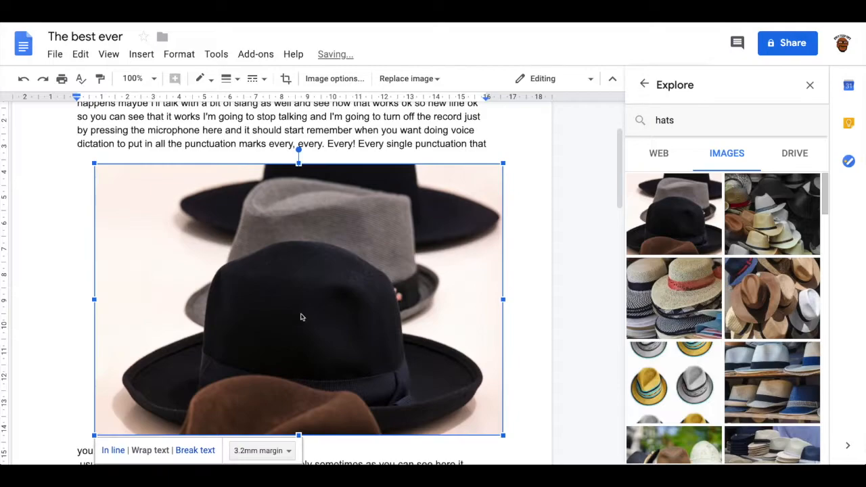
pyautogui.scroll(-5, 335, 294)
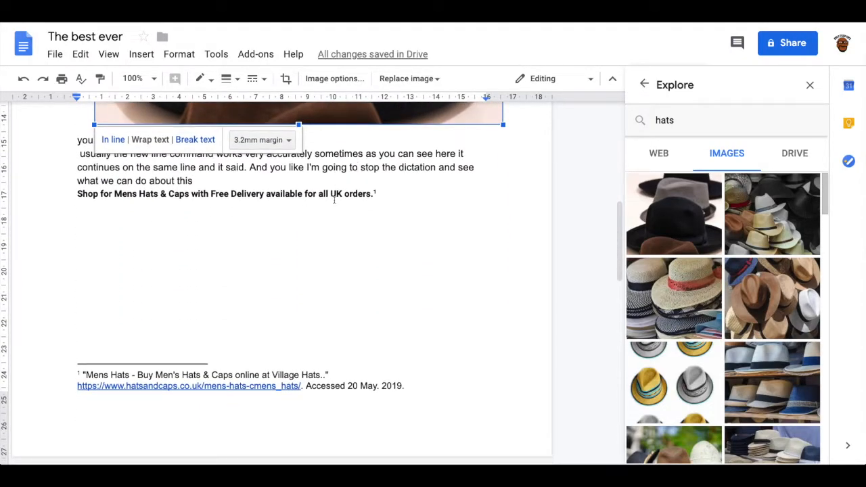
pyautogui.scroll(4, 381, 175)
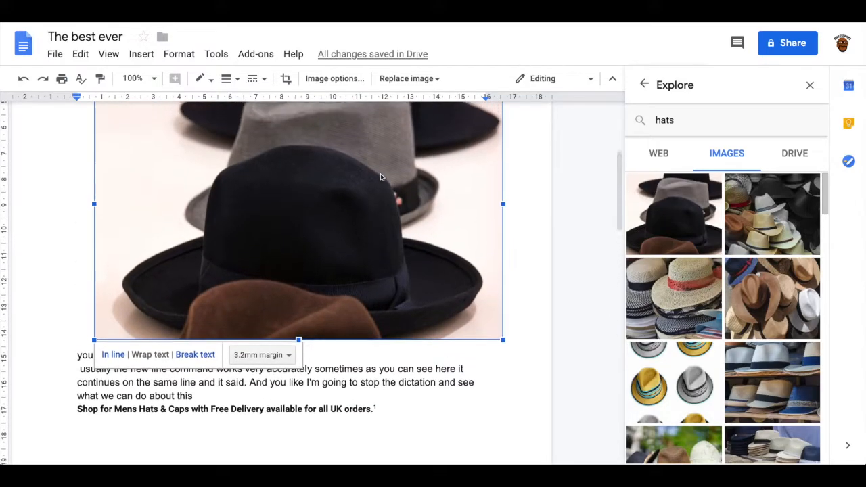
# Shrink the felt hats image to about 6.5 cm wide and place it mid-page below the second text line with Break text
pyautogui.moveTo(505, 366); pyautogui.dragTo(260, 202)
pyautogui.moveTo(189, 157); pyautogui.dragTo(313, 151)
pyautogui.scroll(1, 313, 169)
pyautogui.scroll(1, 312, 168)
pyautogui.moveTo(287, 239); pyautogui.dragTo(290, 198)
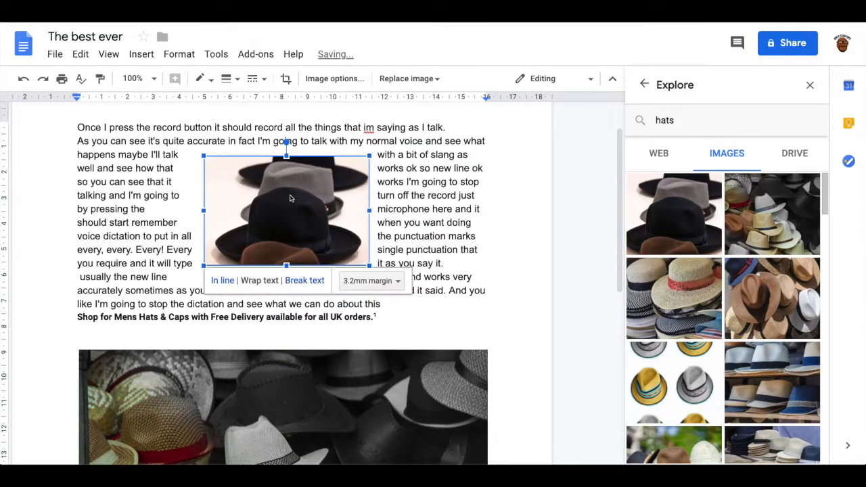
pyautogui.click(310, 281)
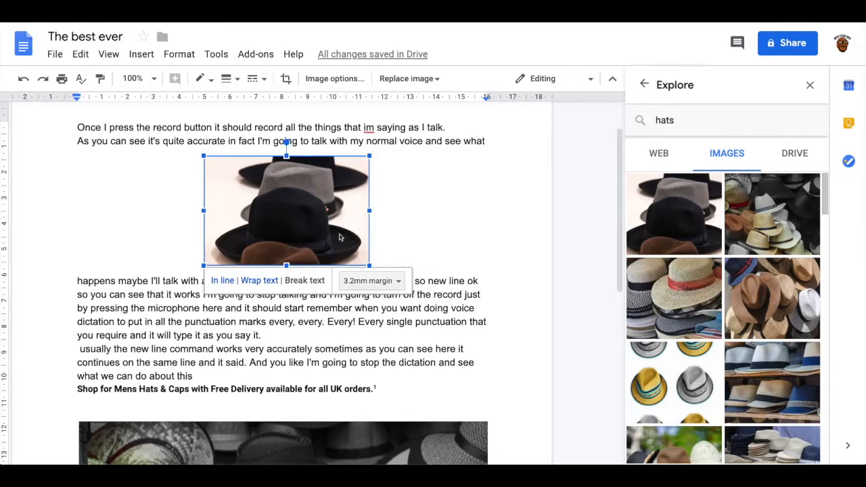
# Check the Drive results for "hats" in Explore and return to the image results
pyautogui.click(801, 156)
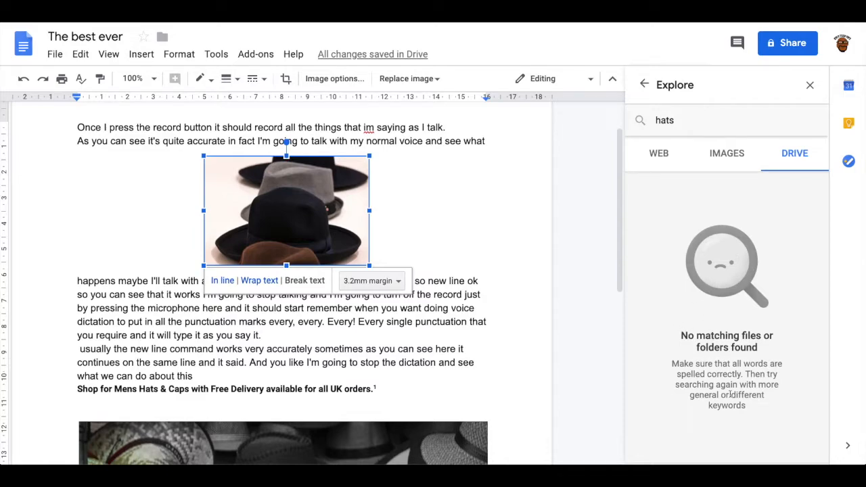
pyautogui.click(727, 154)
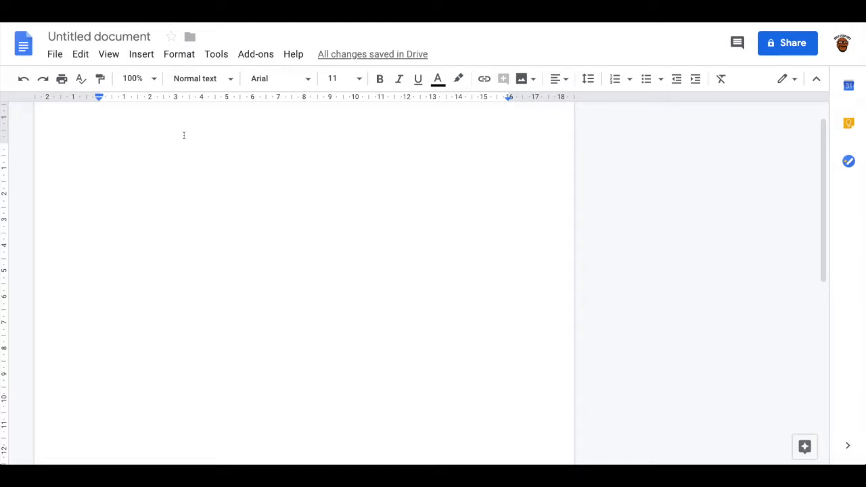
# Open the store of available document add-ons from the blank document and browse through what it offers
pyautogui.click(253, 55)
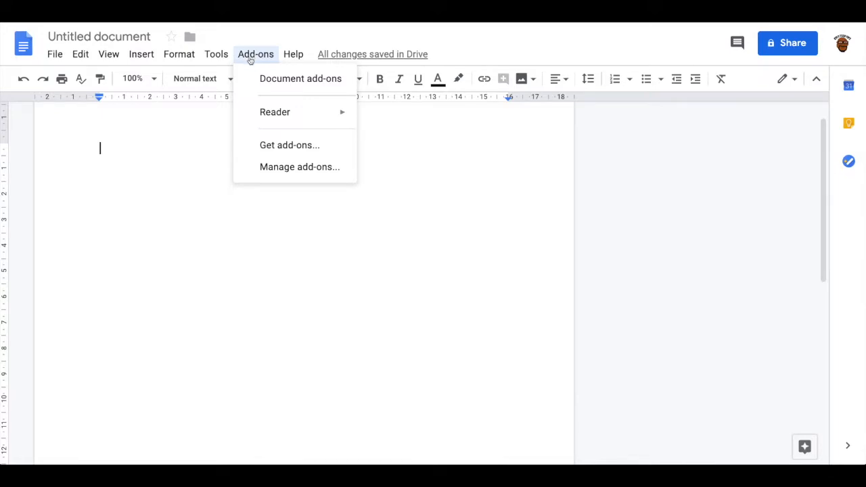
pyautogui.moveTo(274, 113)
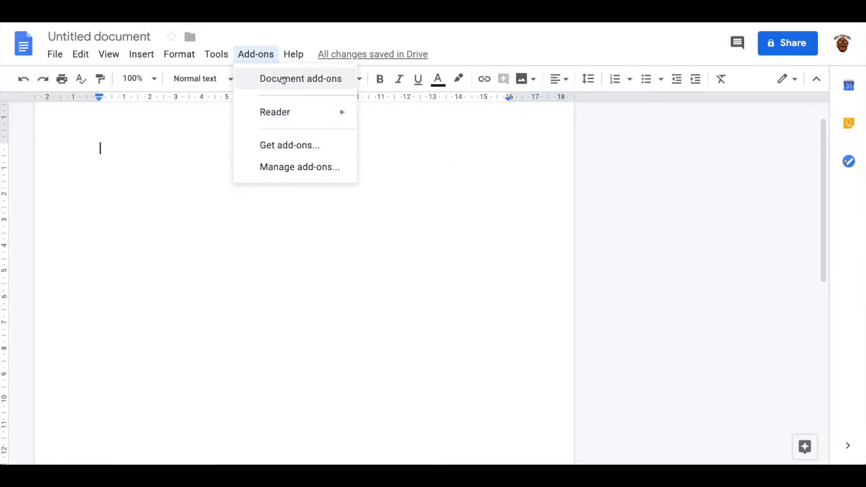
pyautogui.click(285, 146)
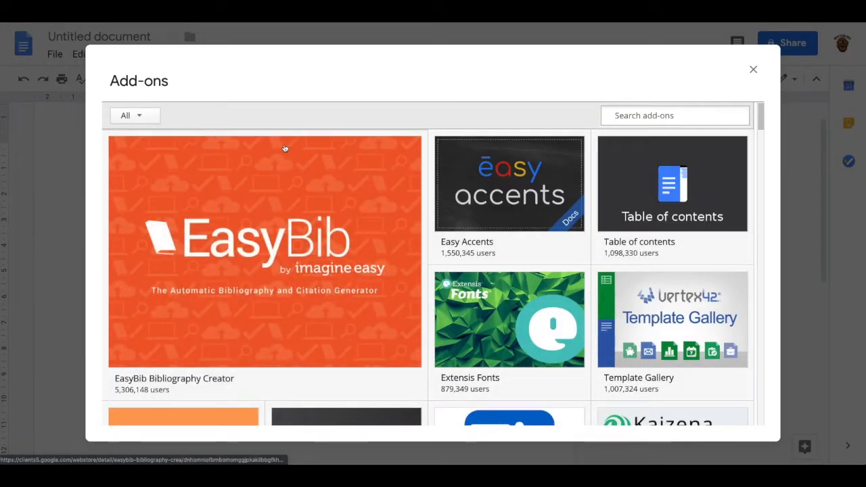
pyautogui.scroll(-4, 514, 251)
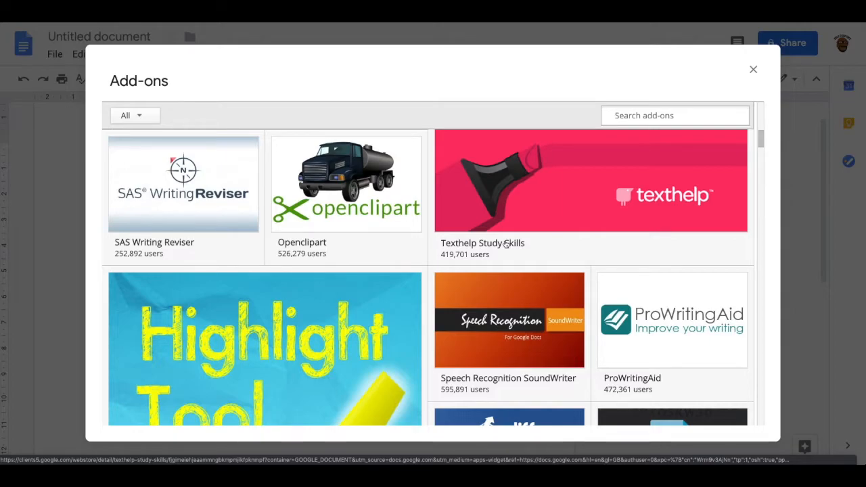
pyautogui.scroll(-6, 506, 244)
pyautogui.scroll(-9, 506, 244)
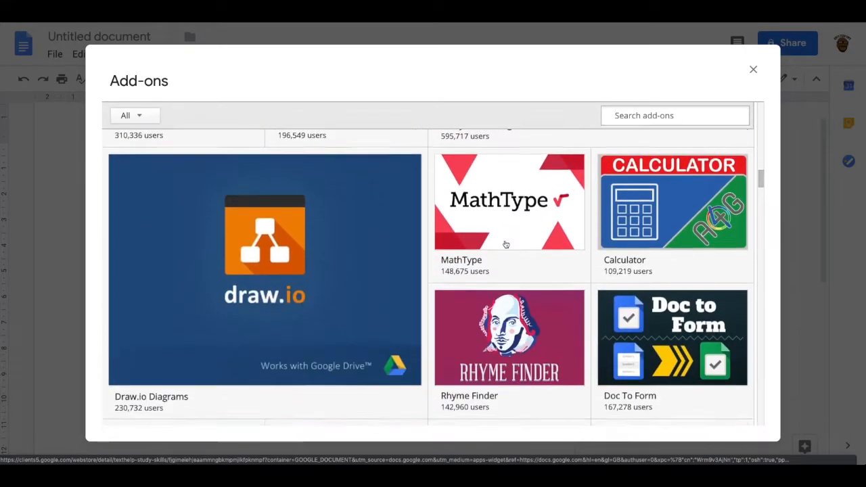
pyautogui.scroll(-7, 505, 245)
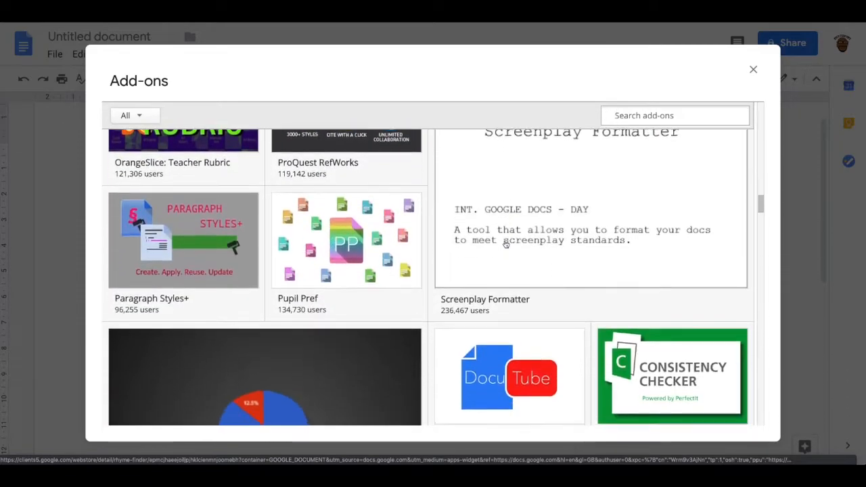
pyautogui.scroll(-2, 506, 245)
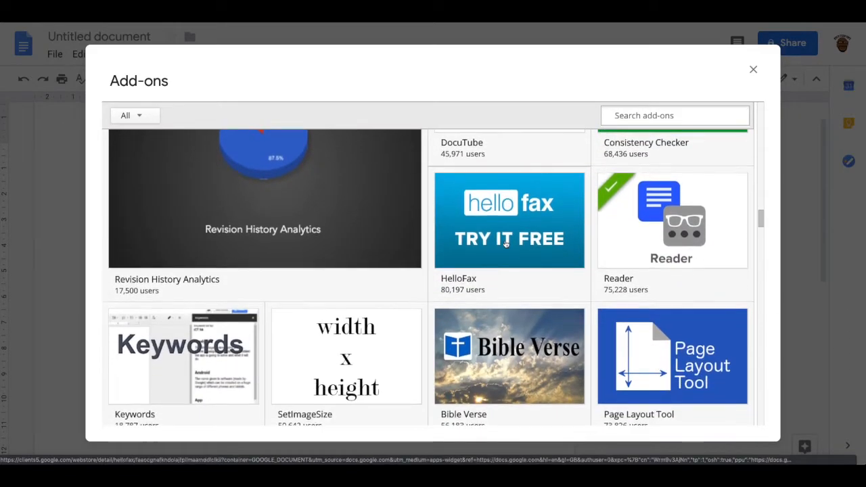
# Search the add-ons store for "reader" and select the Reader add-on offered by lagaroo.com
pyautogui.click(638, 117)
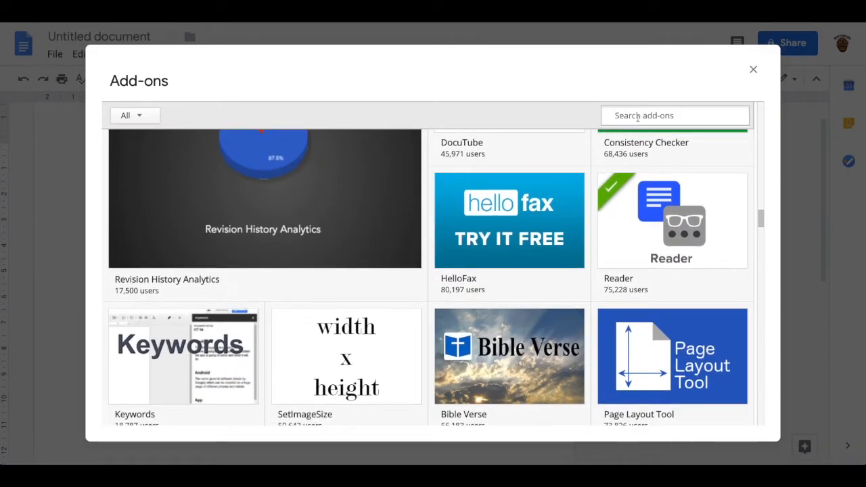
pyautogui.write('reader')
pyautogui.press('Return')
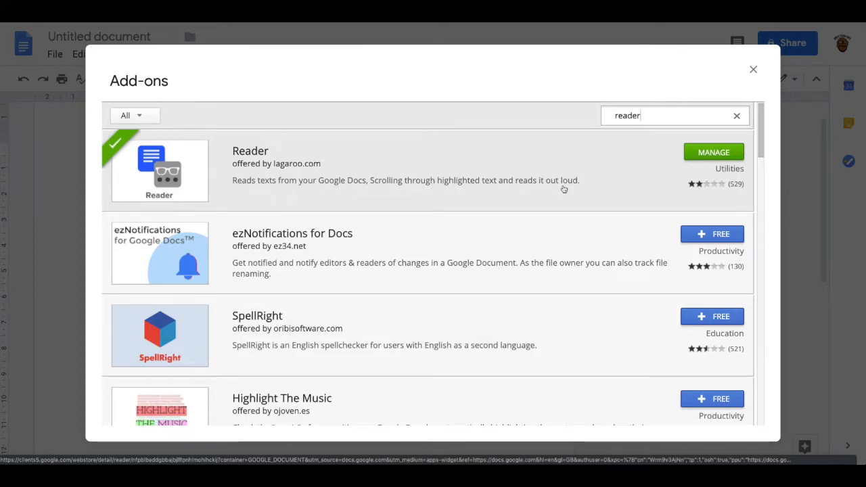
pyautogui.click(671, 161)
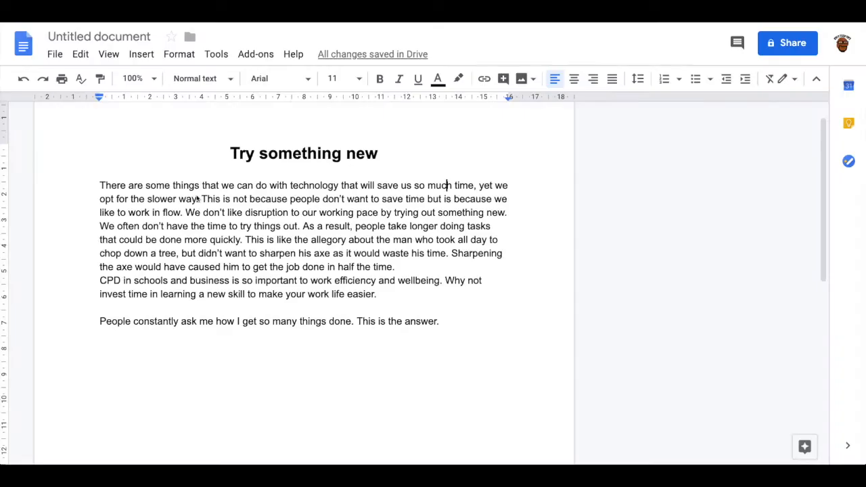
# Name the document "Try something new" after its heading and open the Reader add-on
pyautogui.click(139, 37)
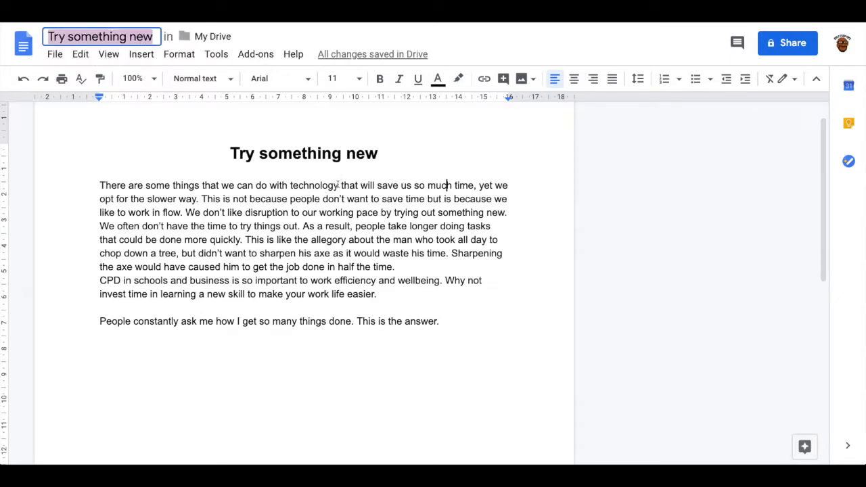
pyautogui.click(272, 54)
pyautogui.moveTo(280, 113)
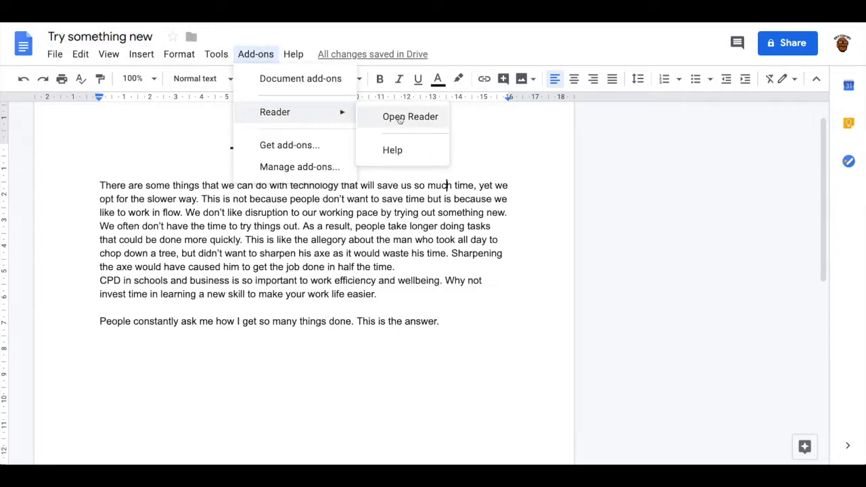
pyautogui.click(400, 116)
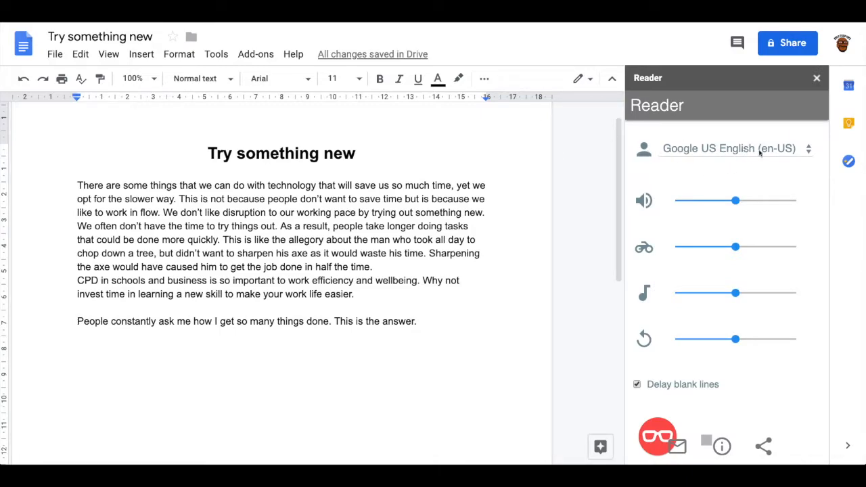
# Look through the voices available in the Reader add-on and keep Google US English (en-US)
pyautogui.click(810, 150)
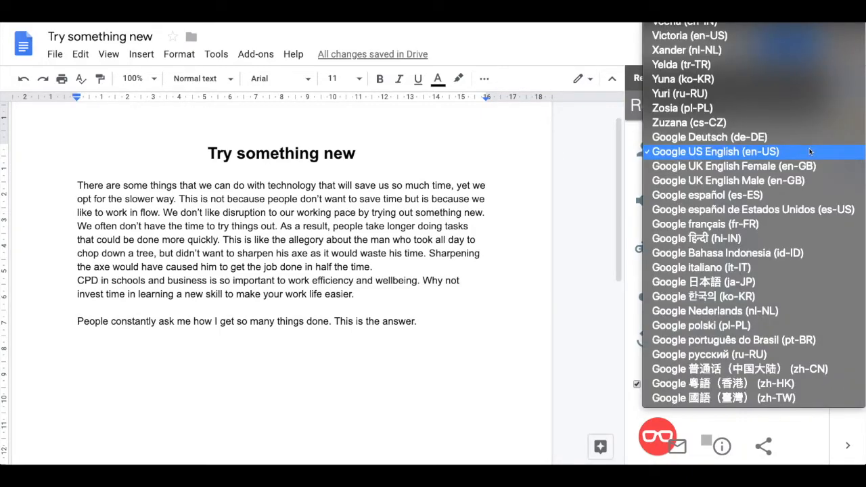
pyautogui.scroll(12, 792, 290)
pyautogui.scroll(-5, 793, 290)
pyautogui.scroll(-3, 793, 290)
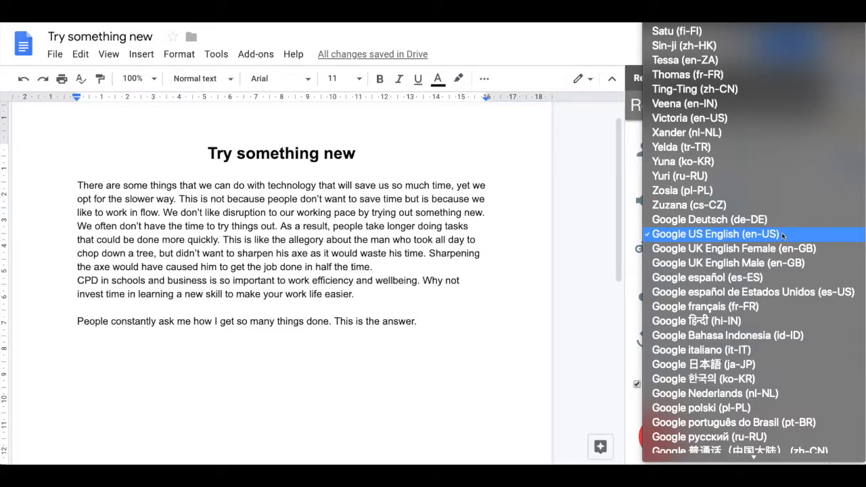
pyautogui.click(768, 235)
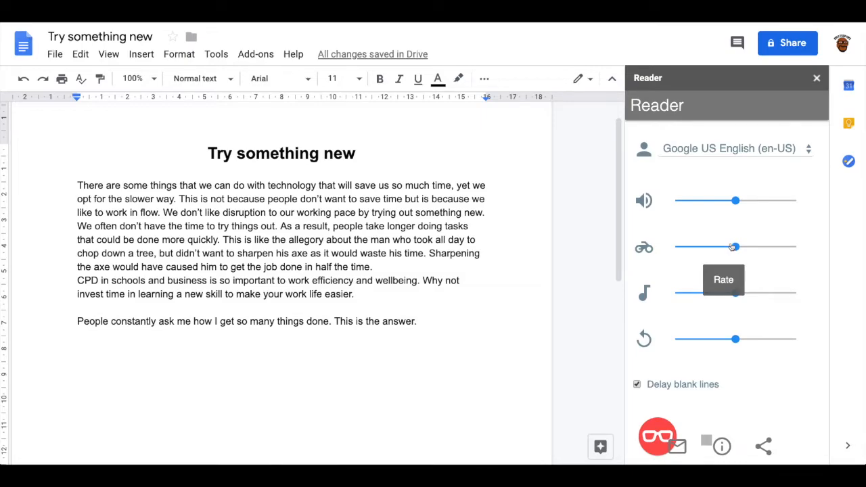
# Try the Reader's rate at its maximum and its pitch at its minimum, returning each to the middle
pyautogui.moveTo(734, 249); pyautogui.dragTo(816, 253)
pyautogui.moveTo(799, 251); pyautogui.dragTo(736, 247)
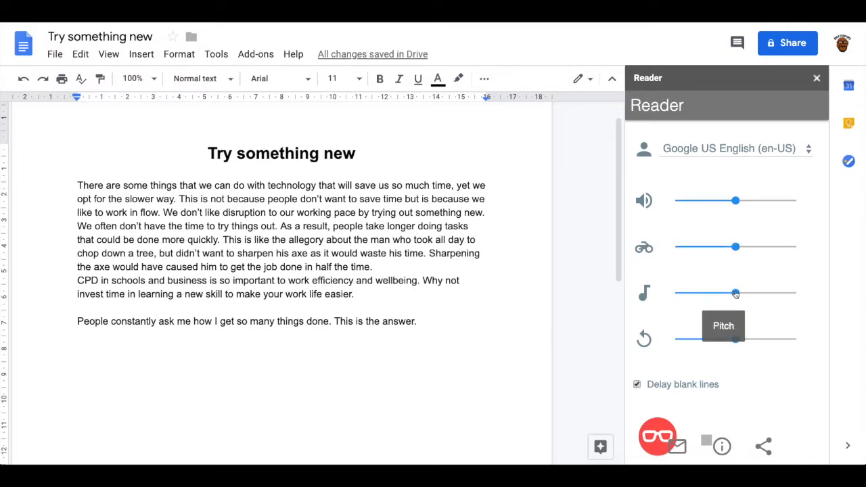
pyautogui.moveTo(736, 294); pyautogui.dragTo(677, 296)
pyautogui.moveTo(677, 296); pyautogui.dragTo(736, 293)
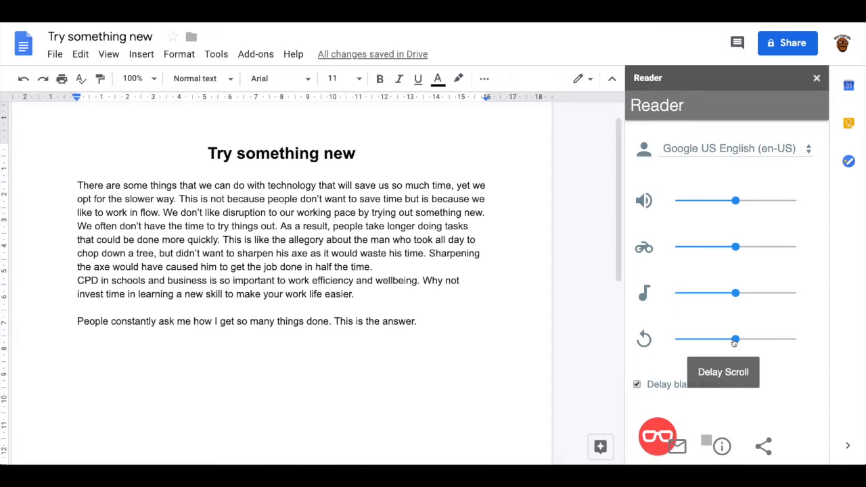
# Have the Reader add-on read the "Try something new" document aloud
pyautogui.click(653, 437)
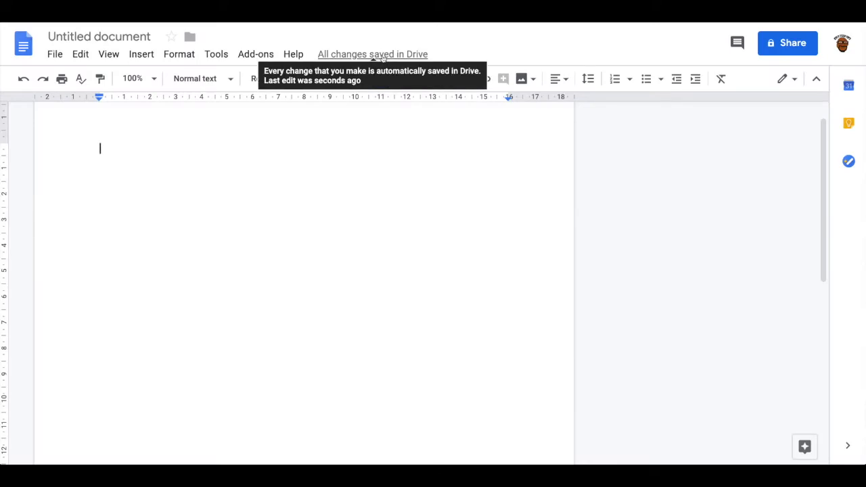
# Open the untitled document's version history and preview several 19 May versions grouped under 20 May, 00:05
pyautogui.click(383, 56)
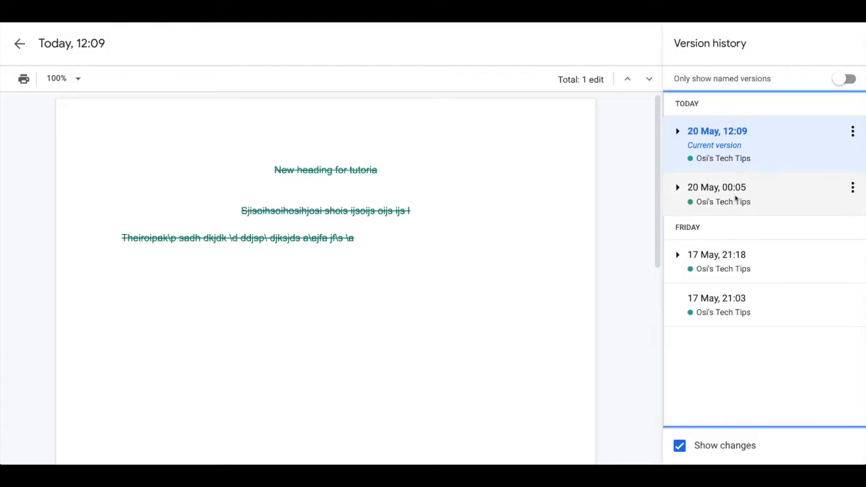
pyautogui.click(677, 188)
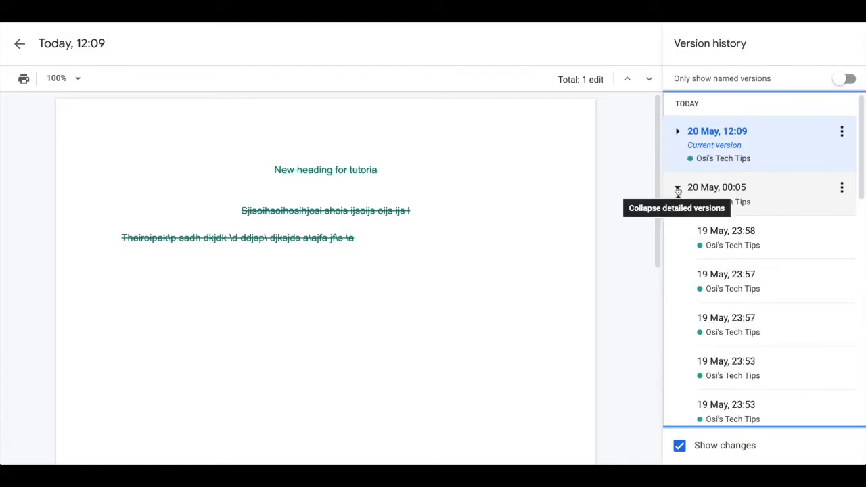
pyautogui.click(774, 245)
pyautogui.click(774, 274)
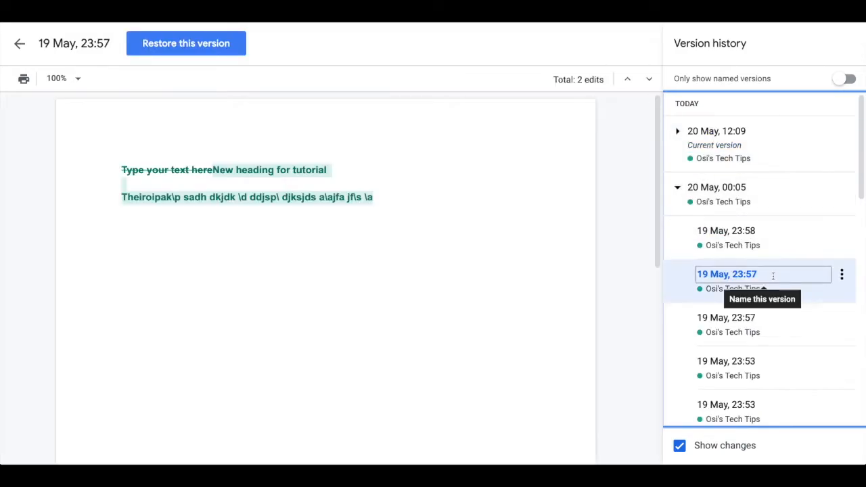
pyautogui.click(774, 259)
pyautogui.click(774, 257)
pyautogui.click(770, 248)
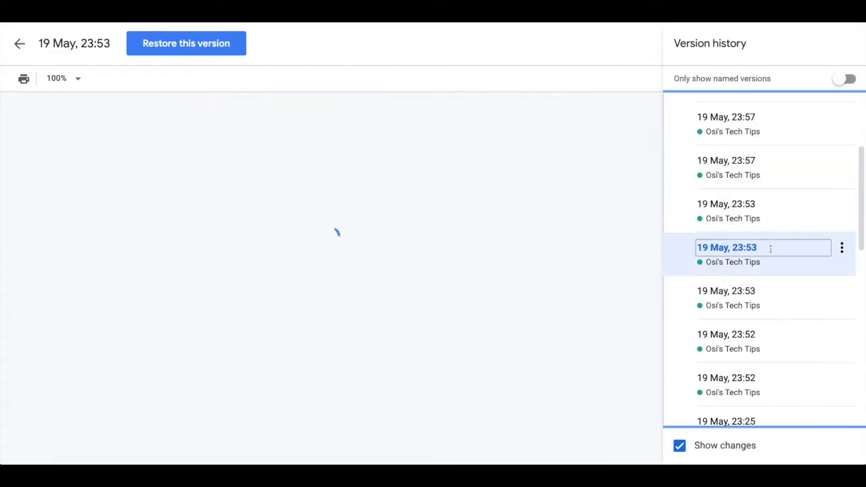
pyautogui.click(775, 288)
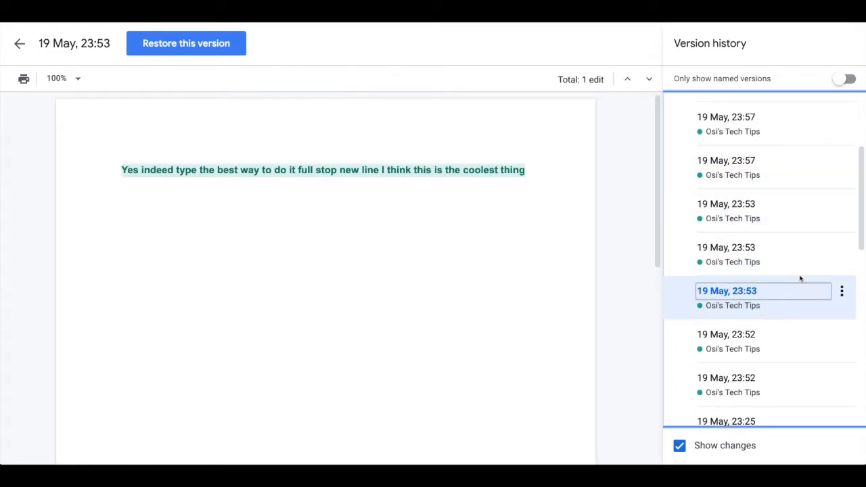
pyautogui.scroll(5, 800, 285)
pyautogui.click(670, 190)
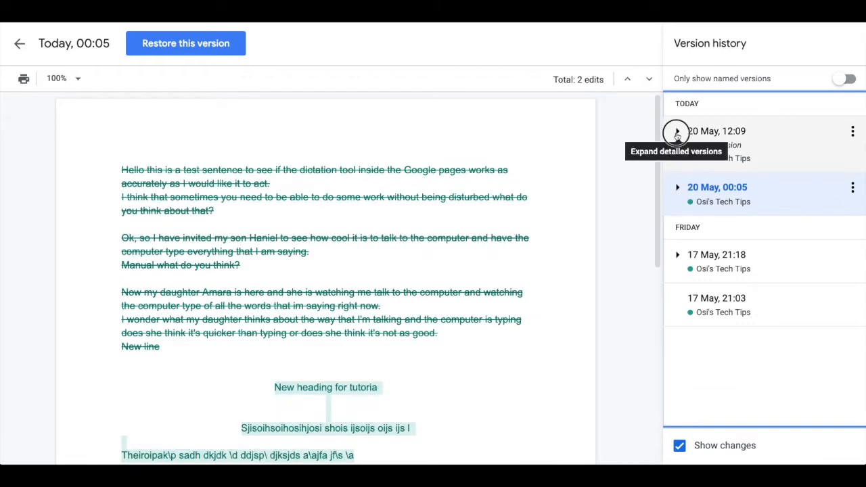
# Preview the detailed 20 May versions under the current version and restore the "Try something new" one from 11:44
pyautogui.click(677, 132)
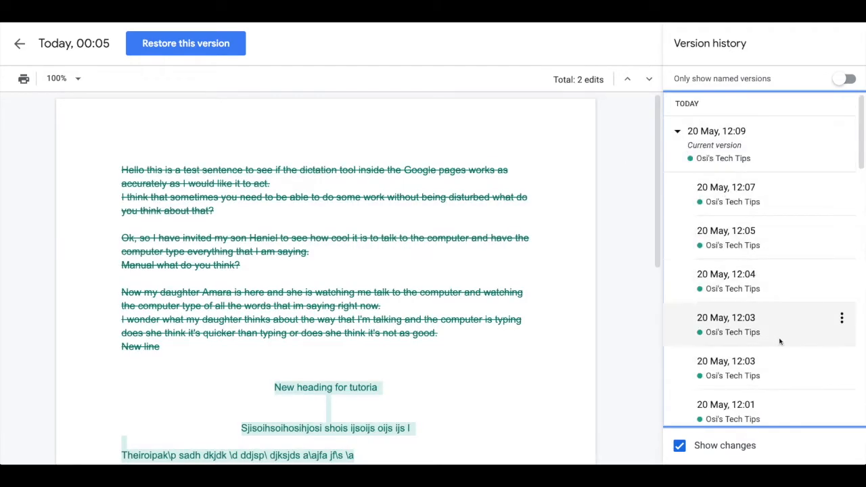
pyautogui.scroll(-3, 767, 386)
pyautogui.click(768, 383)
pyautogui.scroll(-1, 772, 387)
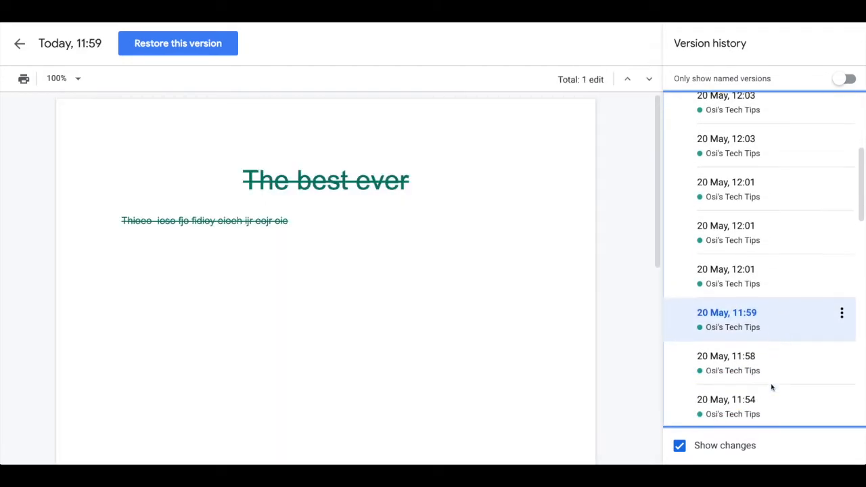
pyautogui.scroll(-3, 772, 387)
pyautogui.click(776, 315)
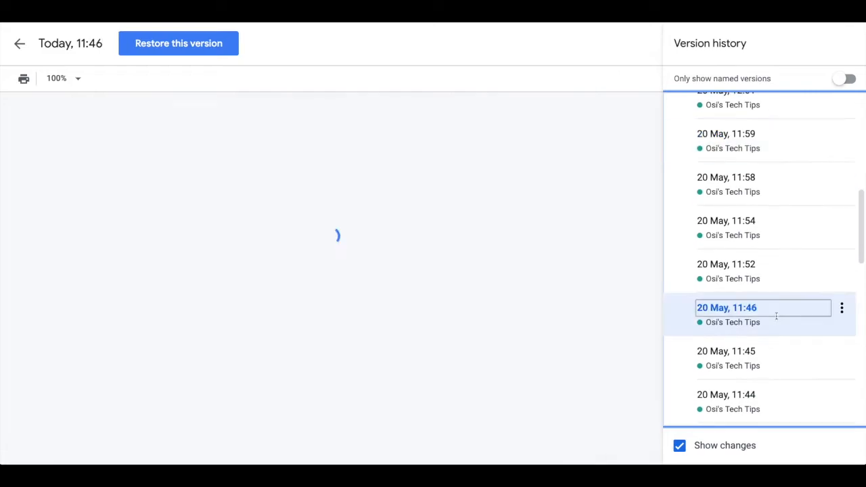
pyautogui.click(778, 279)
pyautogui.click(776, 398)
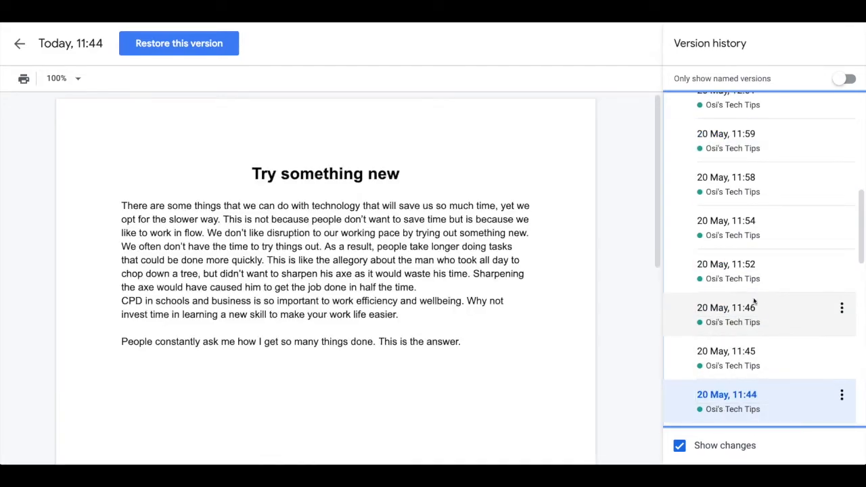
pyautogui.click(207, 48)
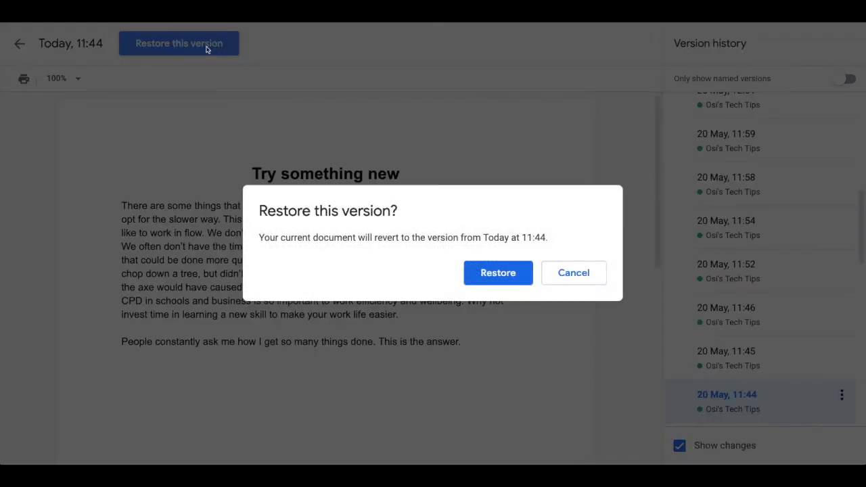
pyautogui.click(498, 273)
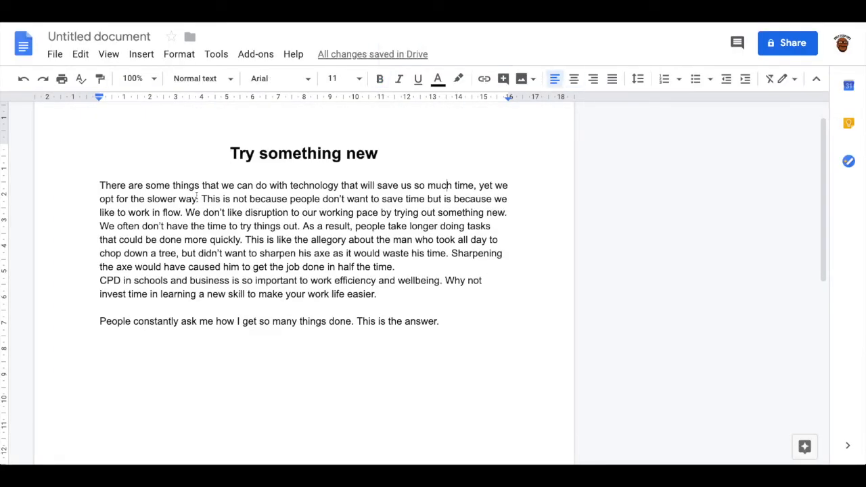